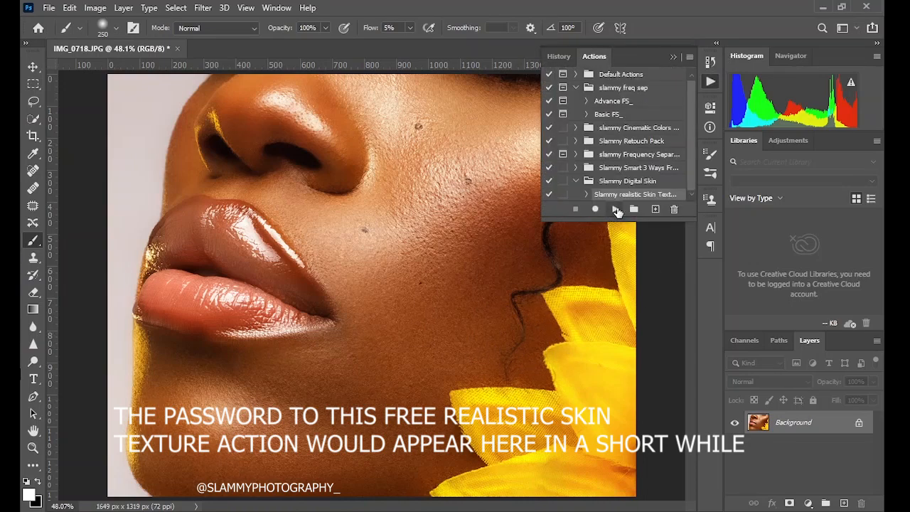
Run the realistic skin texture action and brush its texture onto the cheek.
click(615, 209)
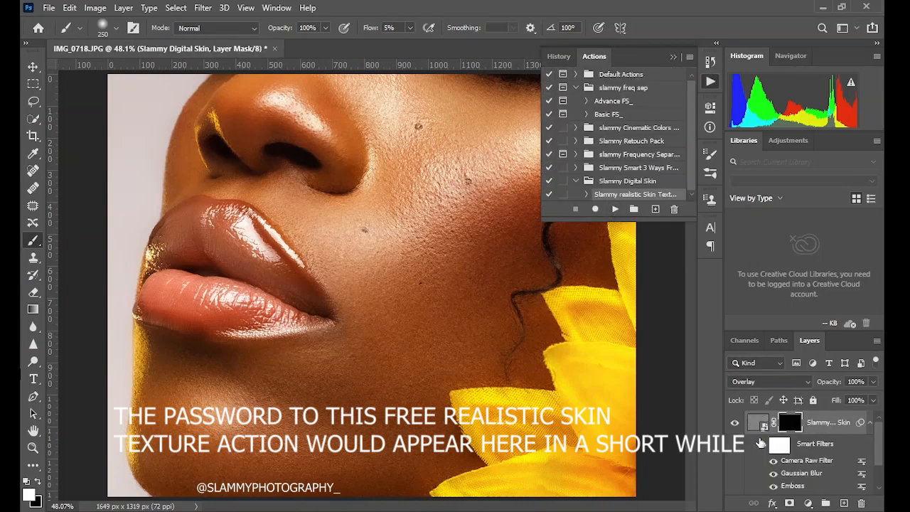
click(673, 56)
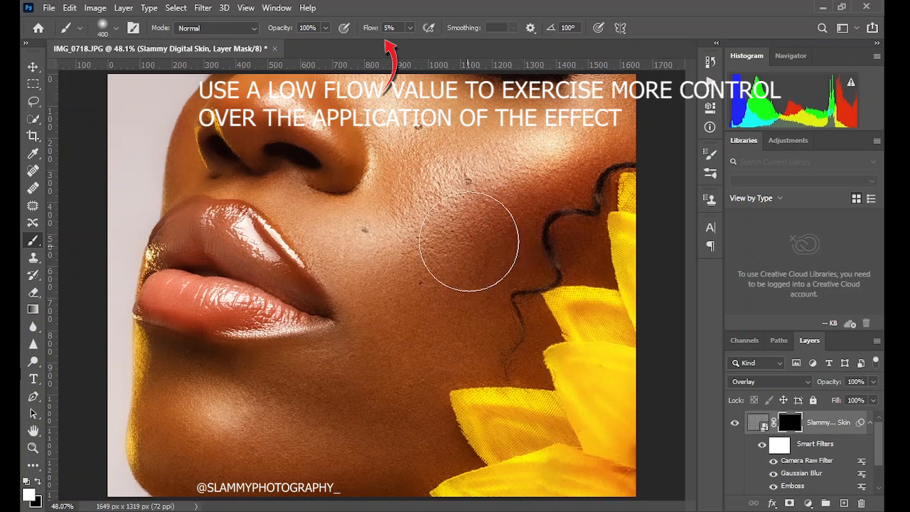
mouse_move(438, 270)
mouse_down()
mouse_move(378, 264)
mouse_move(500, 200)
mouse_move(525, 169)
mouse_move(427, 112)
mouse_move(432, 234)
mouse_move(399, 260)
mouse_up()
key(bracketleft)
key(bracketleft)
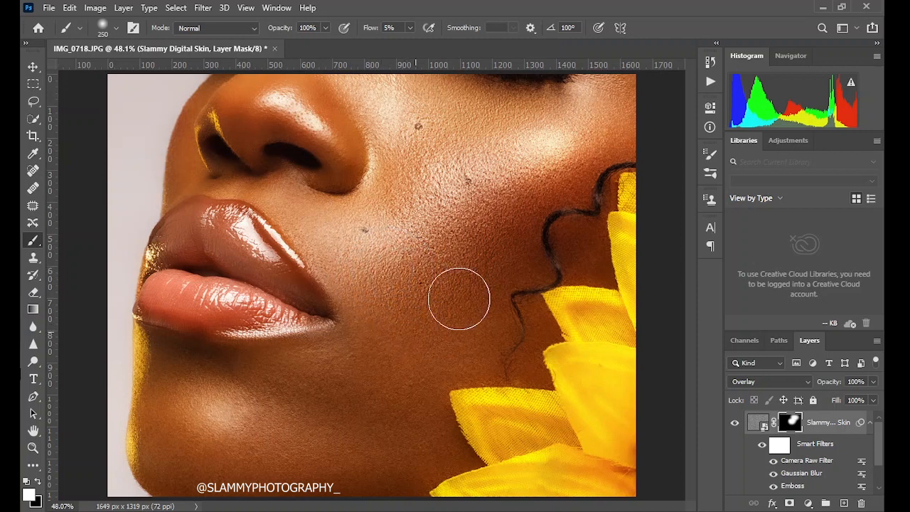
Paint more texture along the hair curl and upper cheek, resizing the brush with [ and ].
mouse_move(505, 333)
mouse_down()
mouse_move(528, 254)
mouse_move(573, 199)
mouse_move(614, 119)
mouse_up()
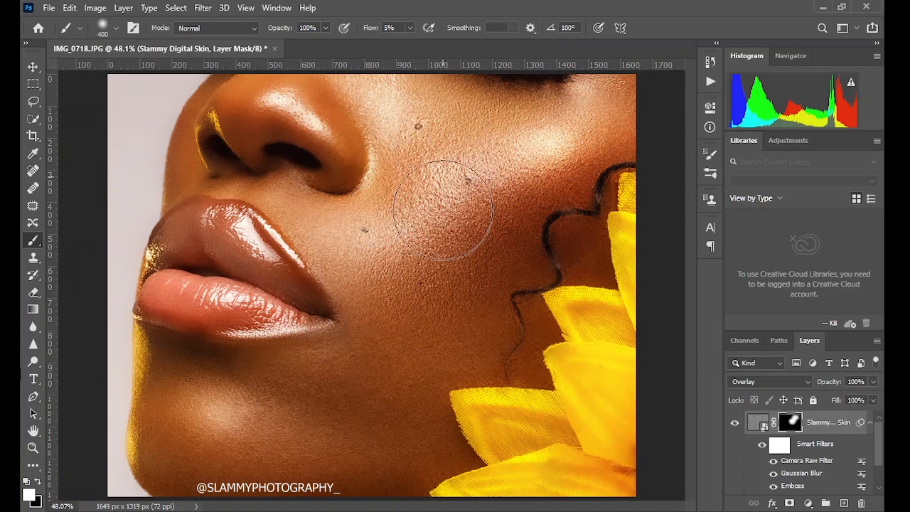
key(bracketright)
key(bracketright)
key(bracketleft)
key(bracketleft)
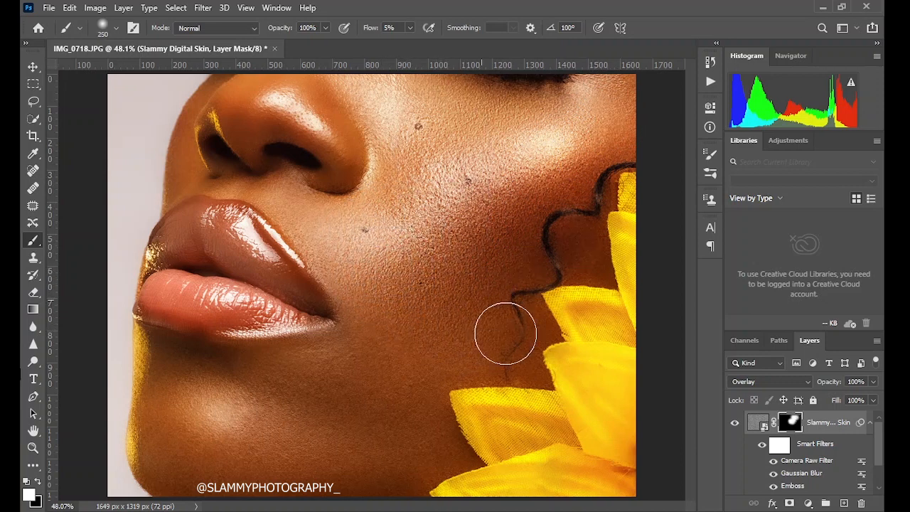
mouse_move(532, 266)
mouse_down()
mouse_move(466, 236)
mouse_move(386, 305)
mouse_move(380, 365)
mouse_move(447, 325)
mouse_move(403, 364)
mouse_move(329, 386)
mouse_move(275, 370)
mouse_move(195, 446)
mouse_move(234, 432)
mouse_move(366, 426)
mouse_move(365, 451)
mouse_move(407, 446)
mouse_move(488, 356)
mouse_move(420, 447)
mouse_move(167, 488)
mouse_move(167, 364)
mouse_move(413, 356)
mouse_move(518, 365)
mouse_move(590, 197)
mouse_move(590, 106)
mouse_move(416, 125)
mouse_move(333, 256)
mouse_up()
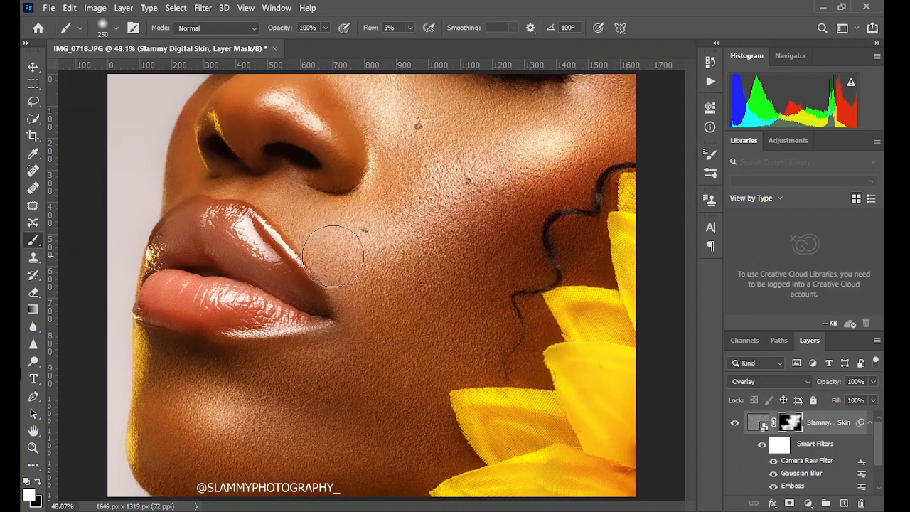
key(bracketleft)
key(bracketleft)
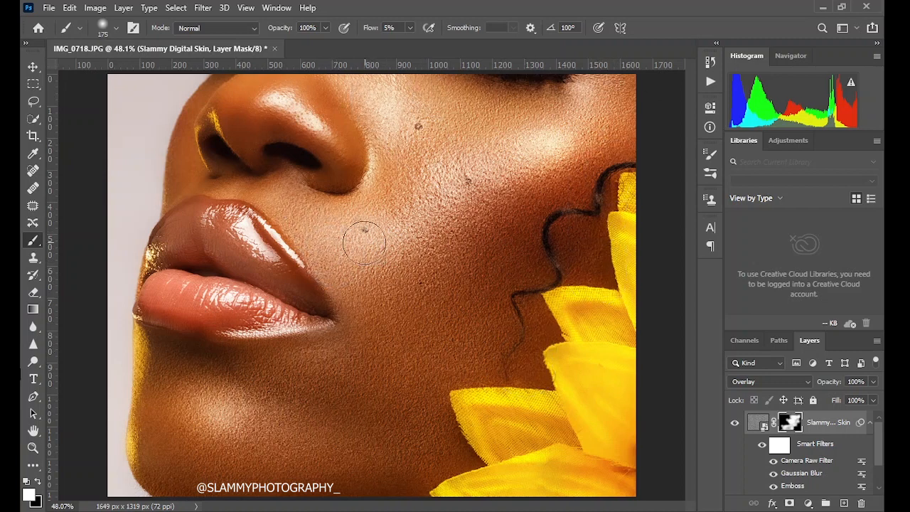
Load the Slammy Digital Skin.atn action file into the Actions list via Load Actions.
click(711, 81)
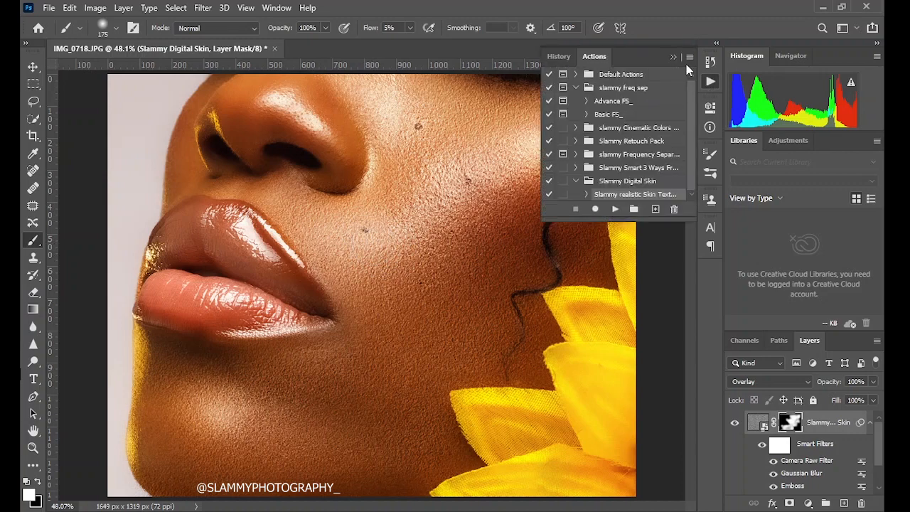
click(689, 57)
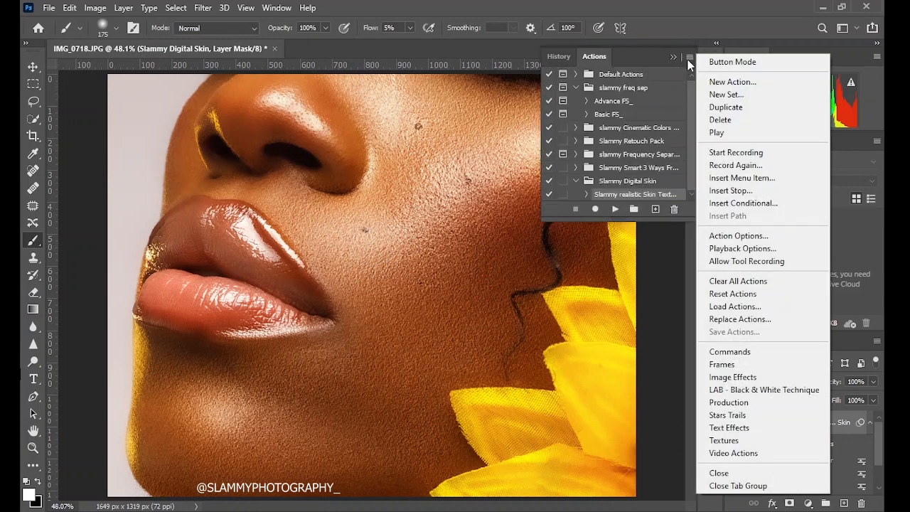
click(722, 306)
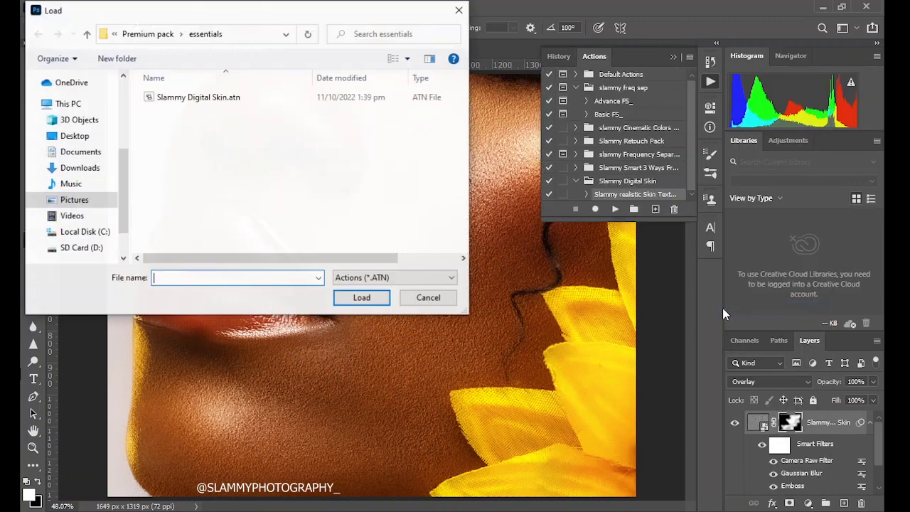
click(272, 101)
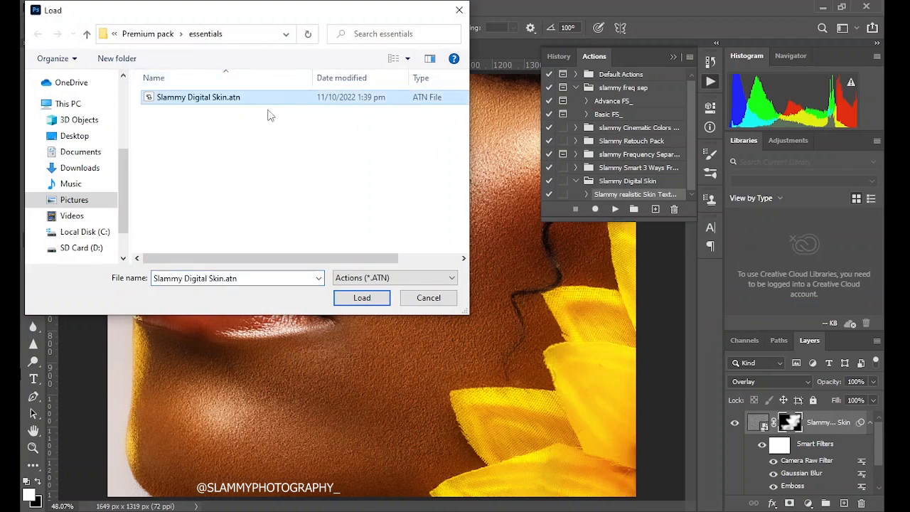
click(412, 299)
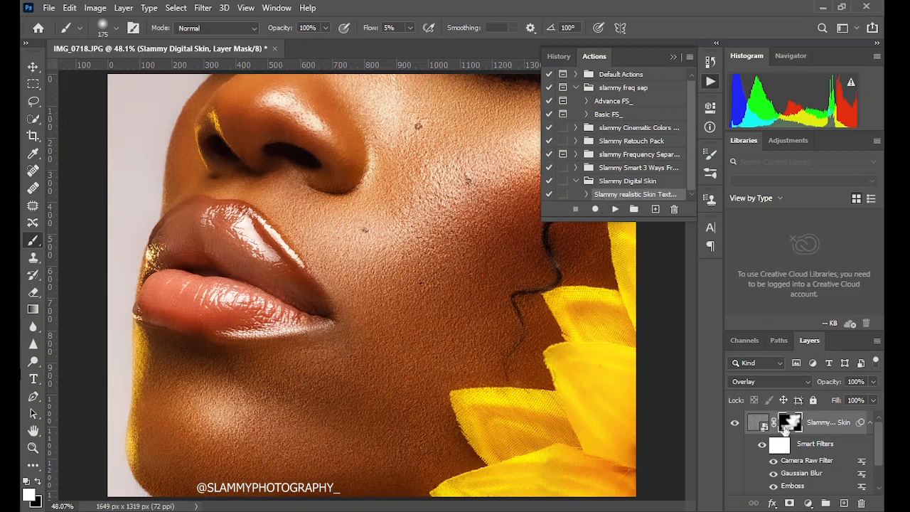
Reapply the texture layer's Emboss smart filter with its angle lowered to 134°.
click(673, 57)
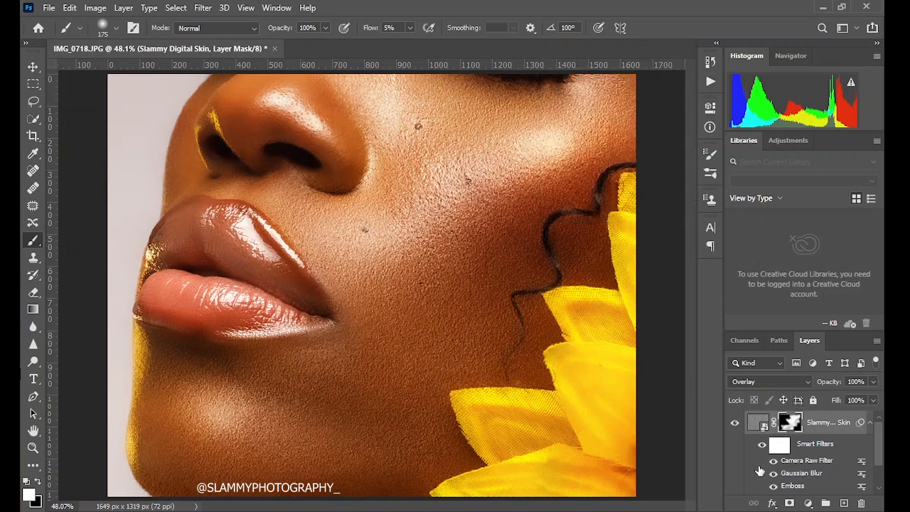
scroll(793, 477, down, 2)
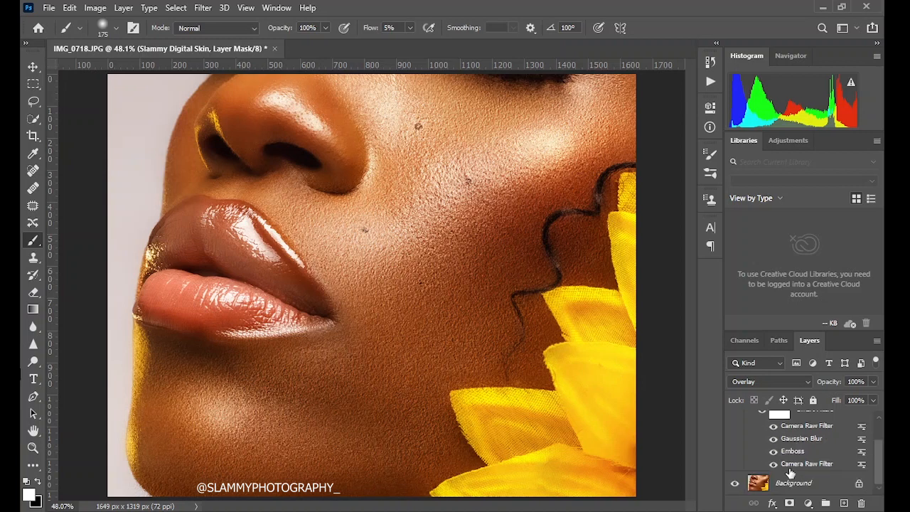
double_click(794, 452)
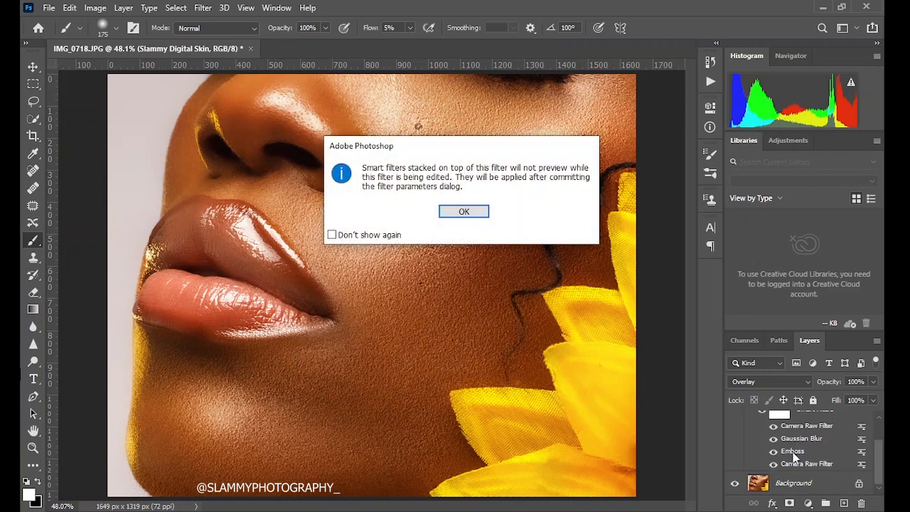
click(466, 212)
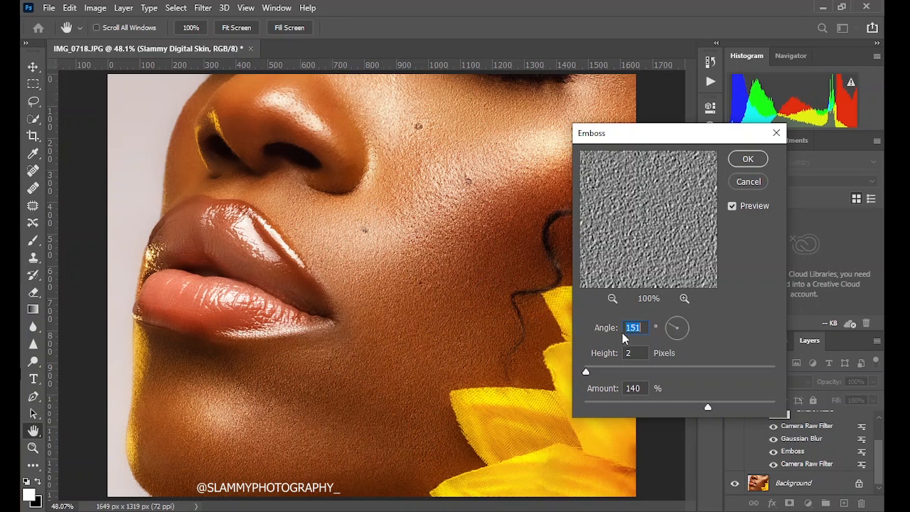
drag(606, 330, 610, 332)
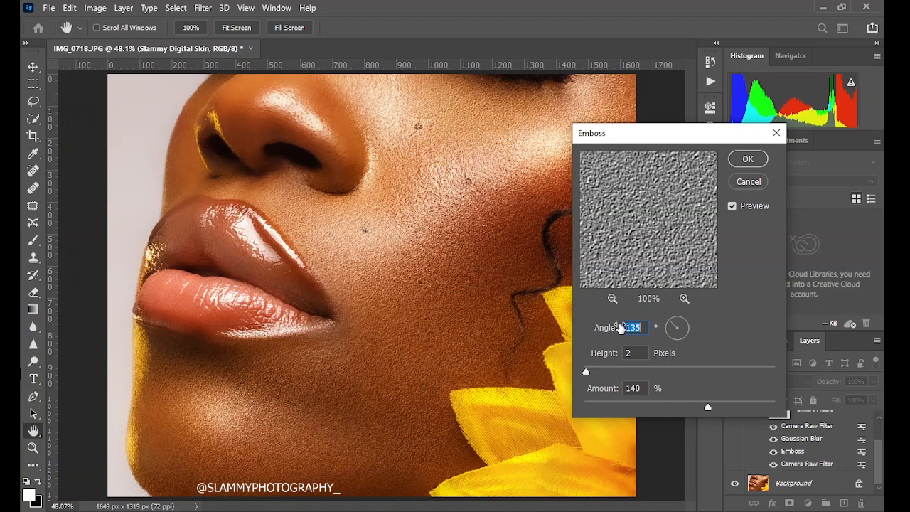
click(748, 158)
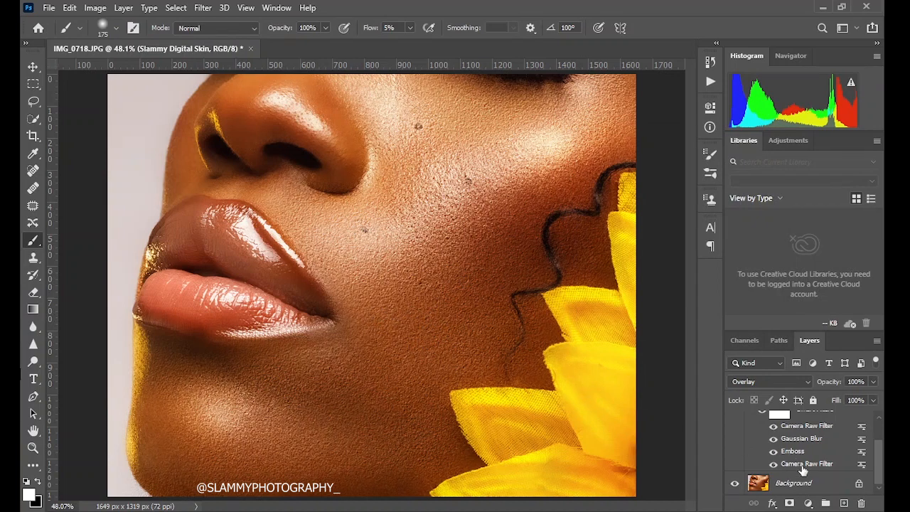
scroll(800, 462, up, 2)
scroll(800, 470, down, 2)
Reduce the texture layer's Gaussian Blur radius to 1.1 px and return to the Brush.
double_click(799, 439)
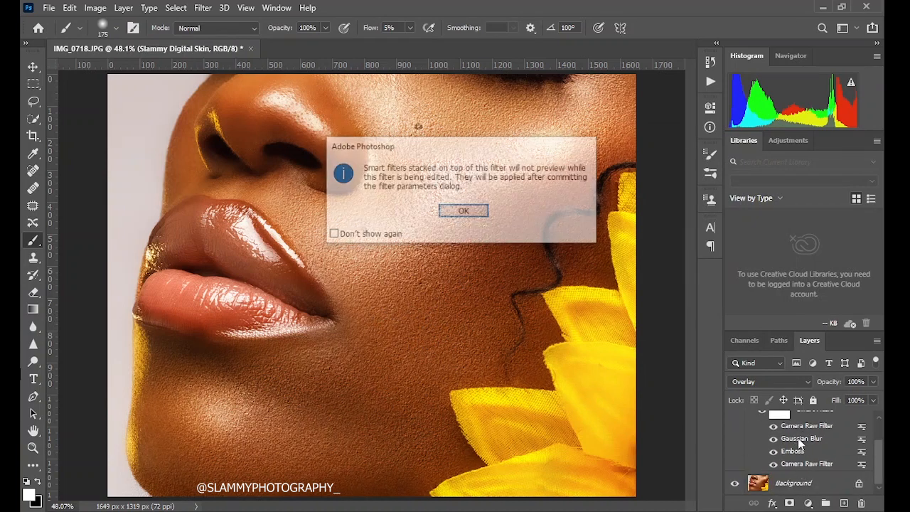
click(460, 210)
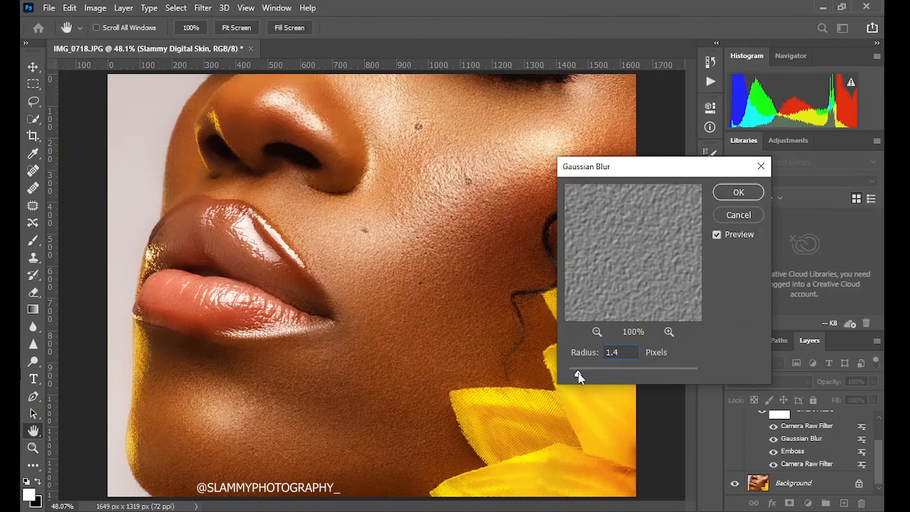
drag(578, 372, 576, 373)
click(728, 193)
key(b)
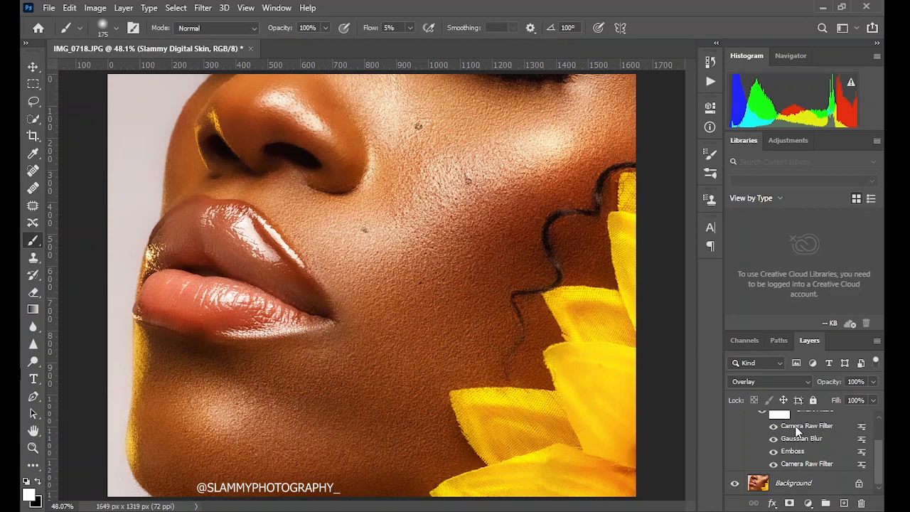
In Camera Raw's Basic section set Texture +86, Clarity +43 and Dehaze +25.
double_click(796, 428)
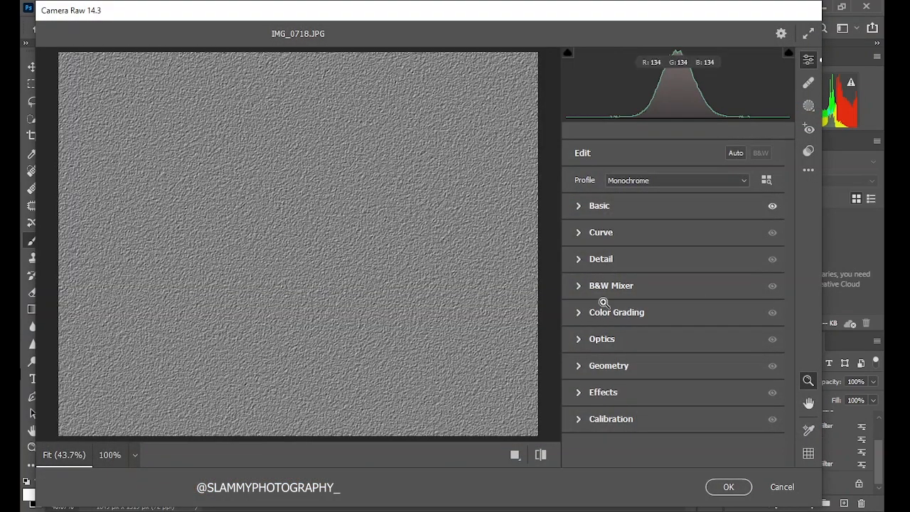
click(580, 207)
scroll(582, 210, down, 2)
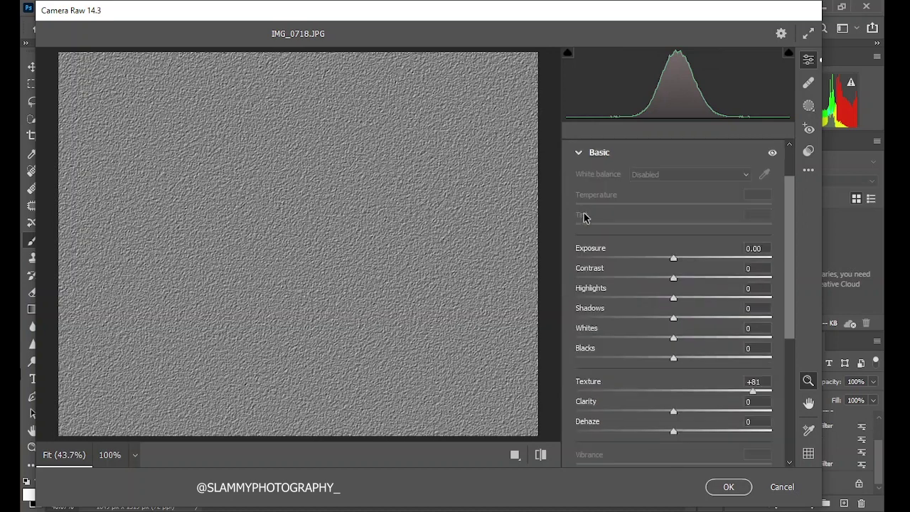
click(598, 385)
mouse_move(598, 386)
mouse_down()
mouse_move(630, 406)
mouse_move(617, 409)
mouse_move(628, 410)
mouse_move(623, 424)
mouse_up()
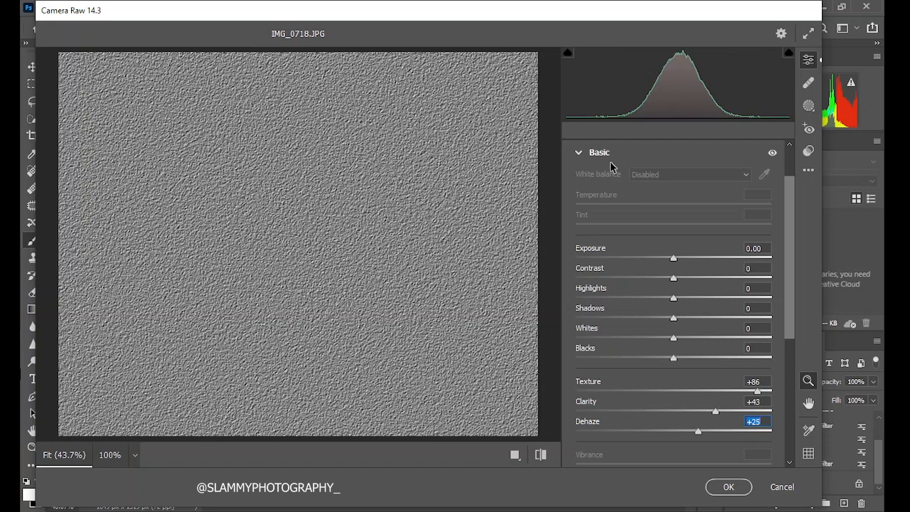
click(582, 152)
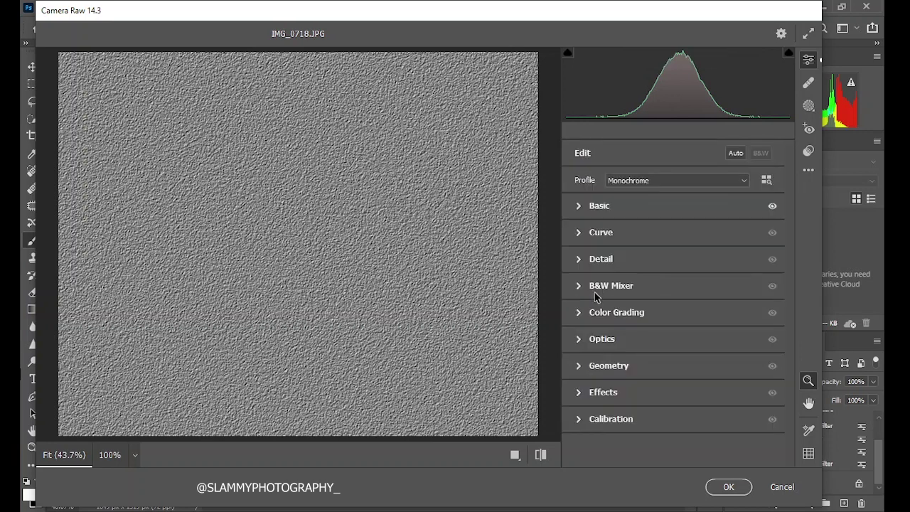
In Camera Raw's Effects set Grain 93, Size 80 and Roughness 67.
click(578, 393)
drag(576, 359, 693, 360)
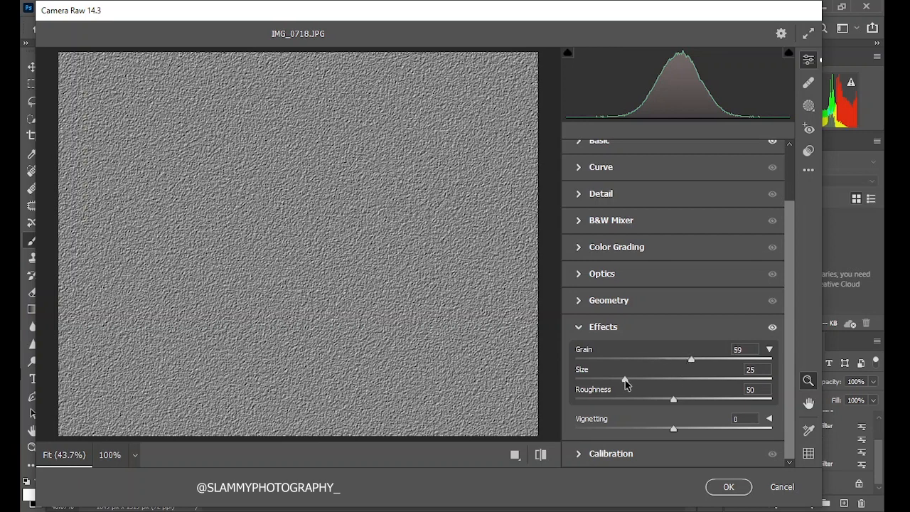
mouse_move(625, 379)
mouse_down()
mouse_move(709, 379)
mouse_move(736, 399)
mouse_up()
drag(691, 359, 736, 359)
click(757, 359)
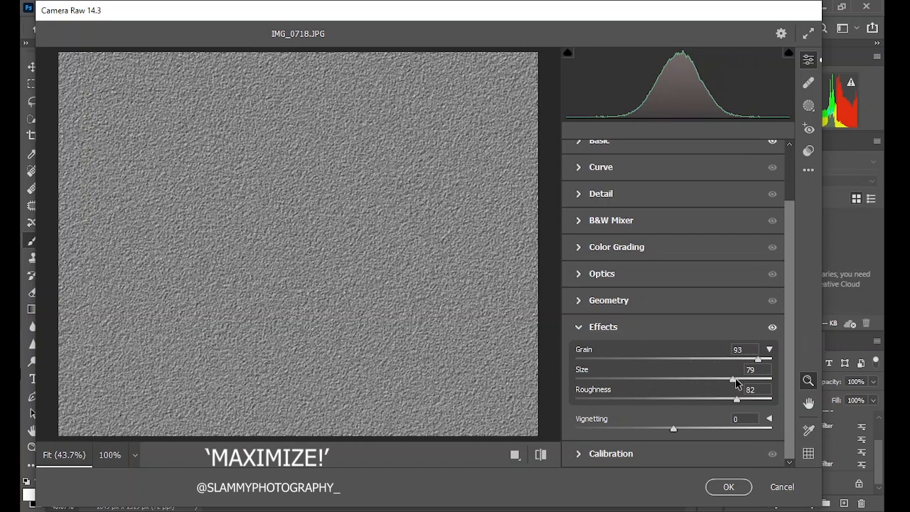
drag(737, 399, 708, 399)
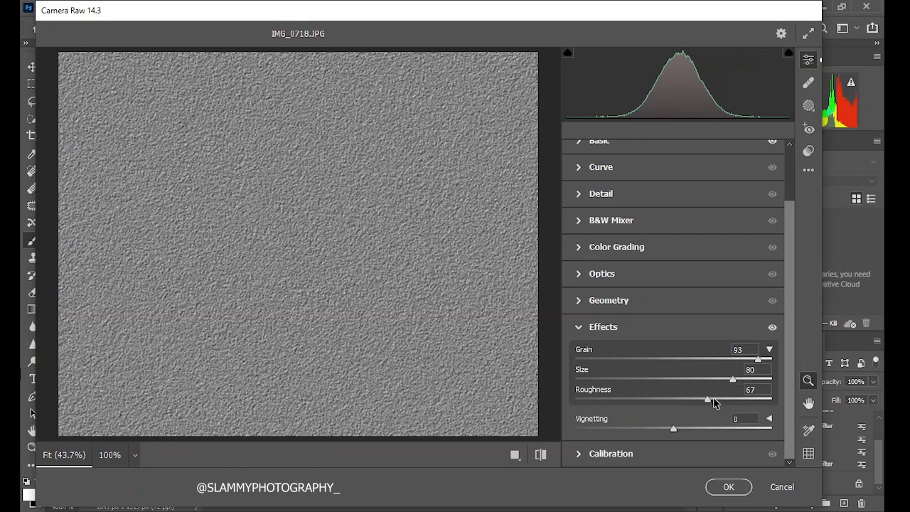
Compare before/after and commit the Camera Raw grain to the texture layer.
click(514, 454)
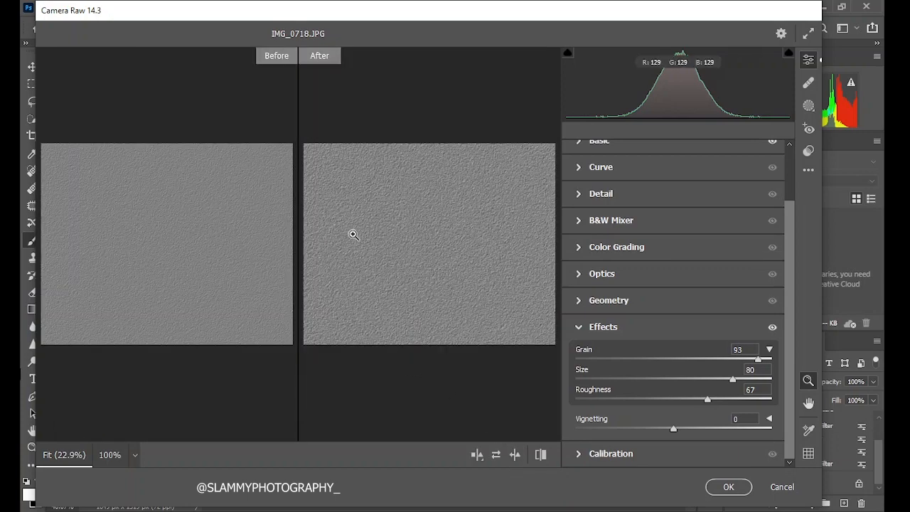
click(726, 486)
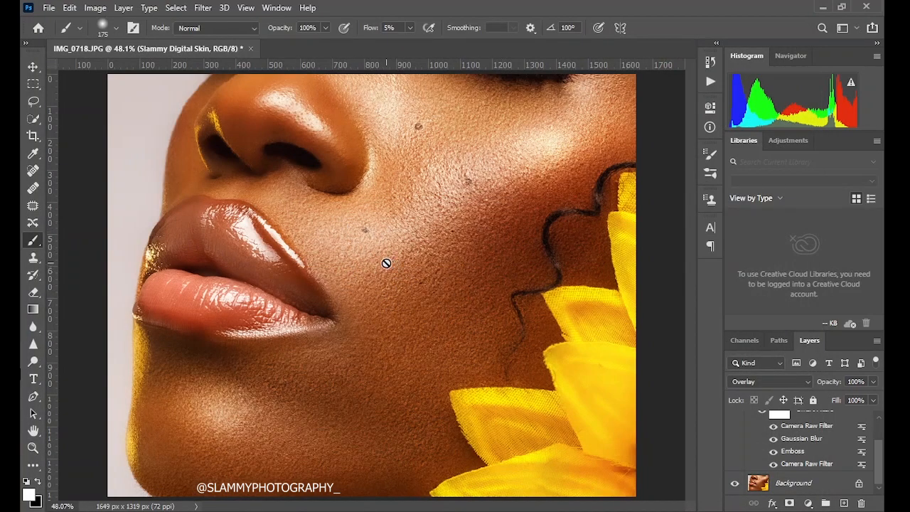
scroll(784, 489, up, 2)
click(734, 423)
click(735, 424)
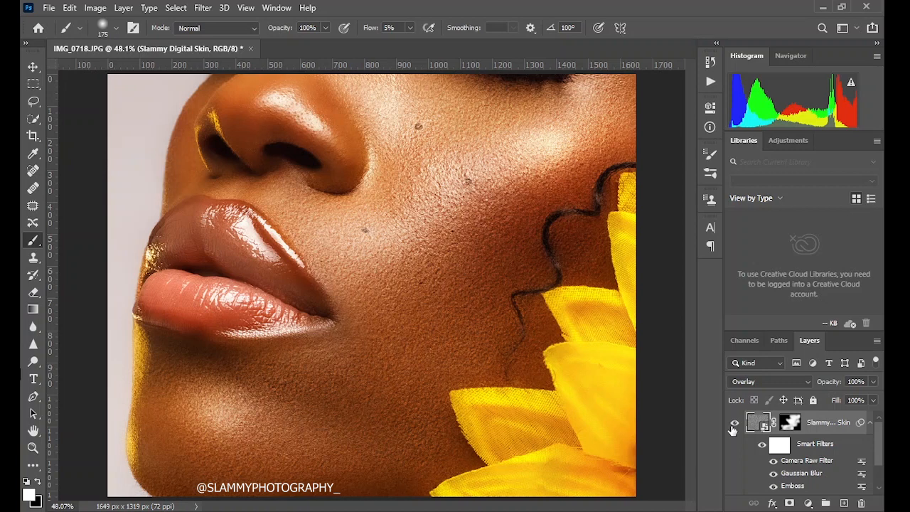